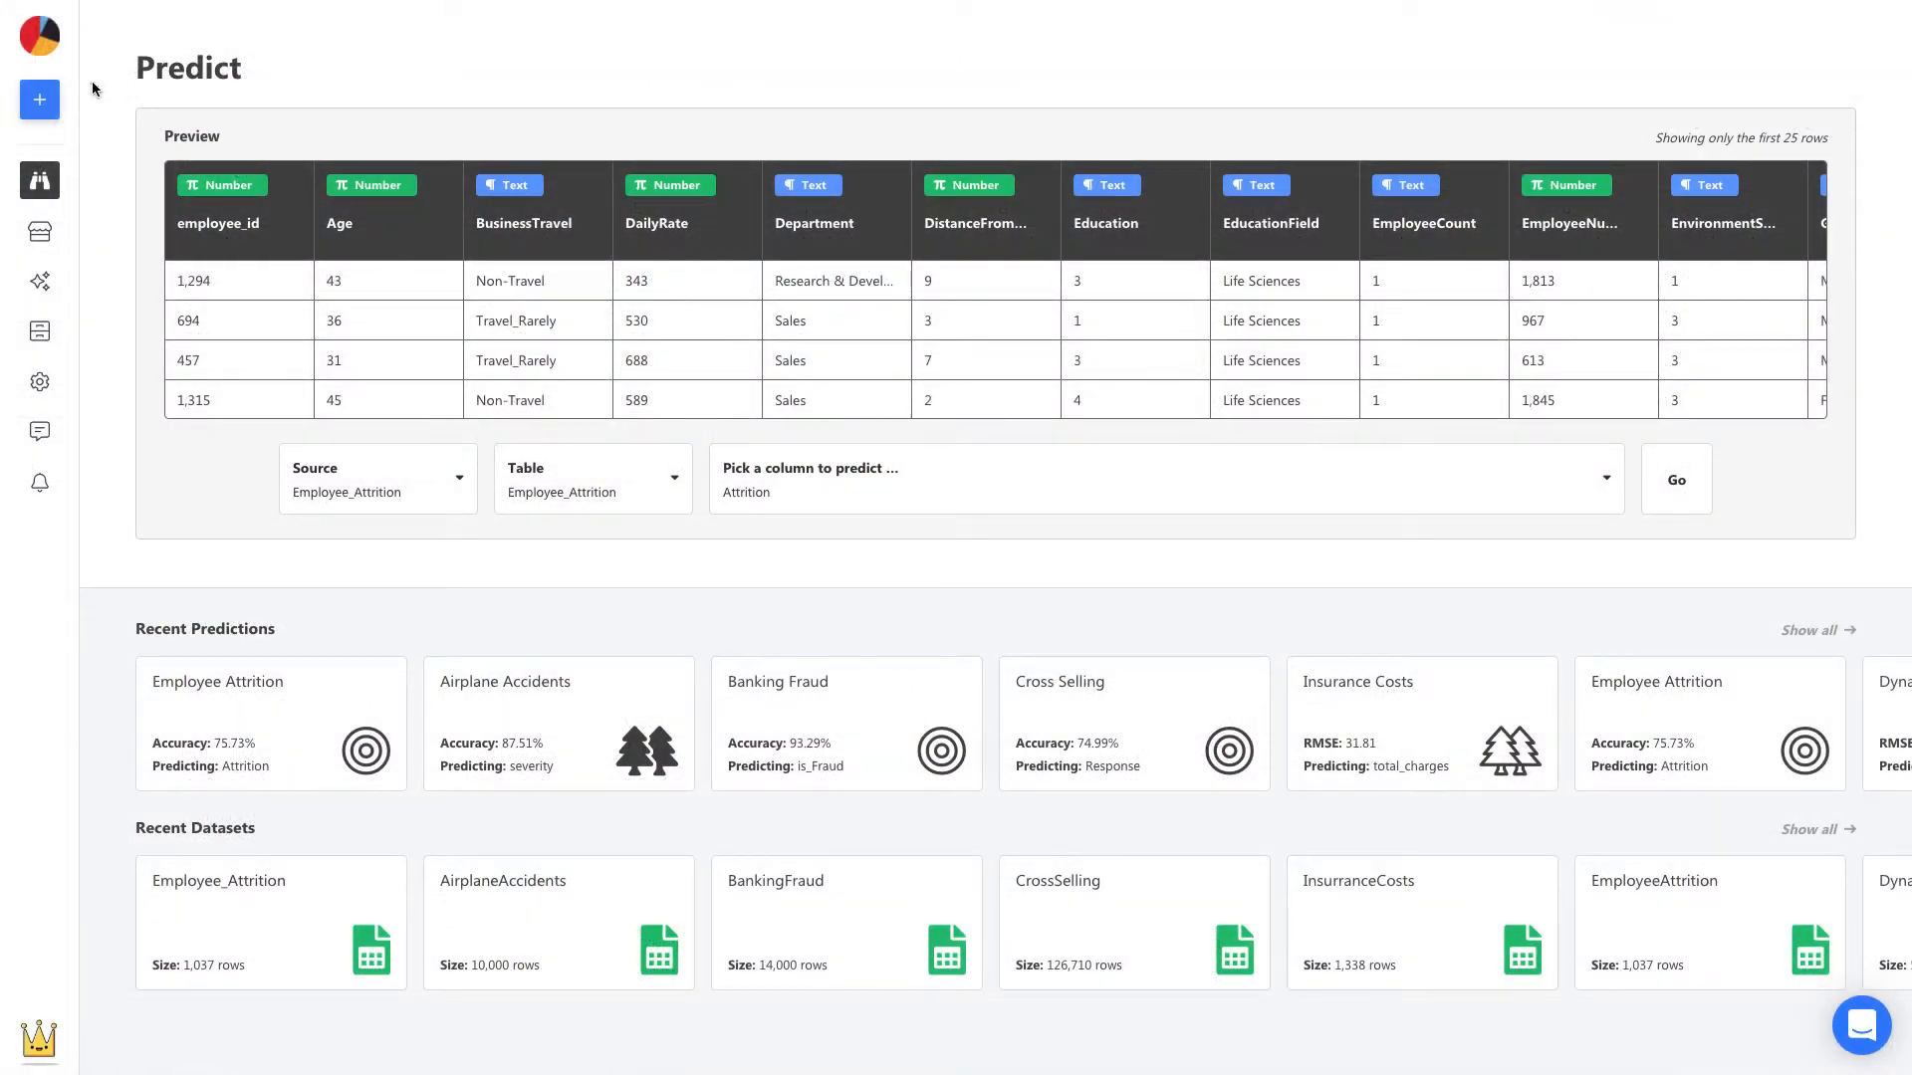
# Step: Add the banking fraud CSV as a data source and choose is_Fraud as the prediction target
pyautogui.click(39, 99)
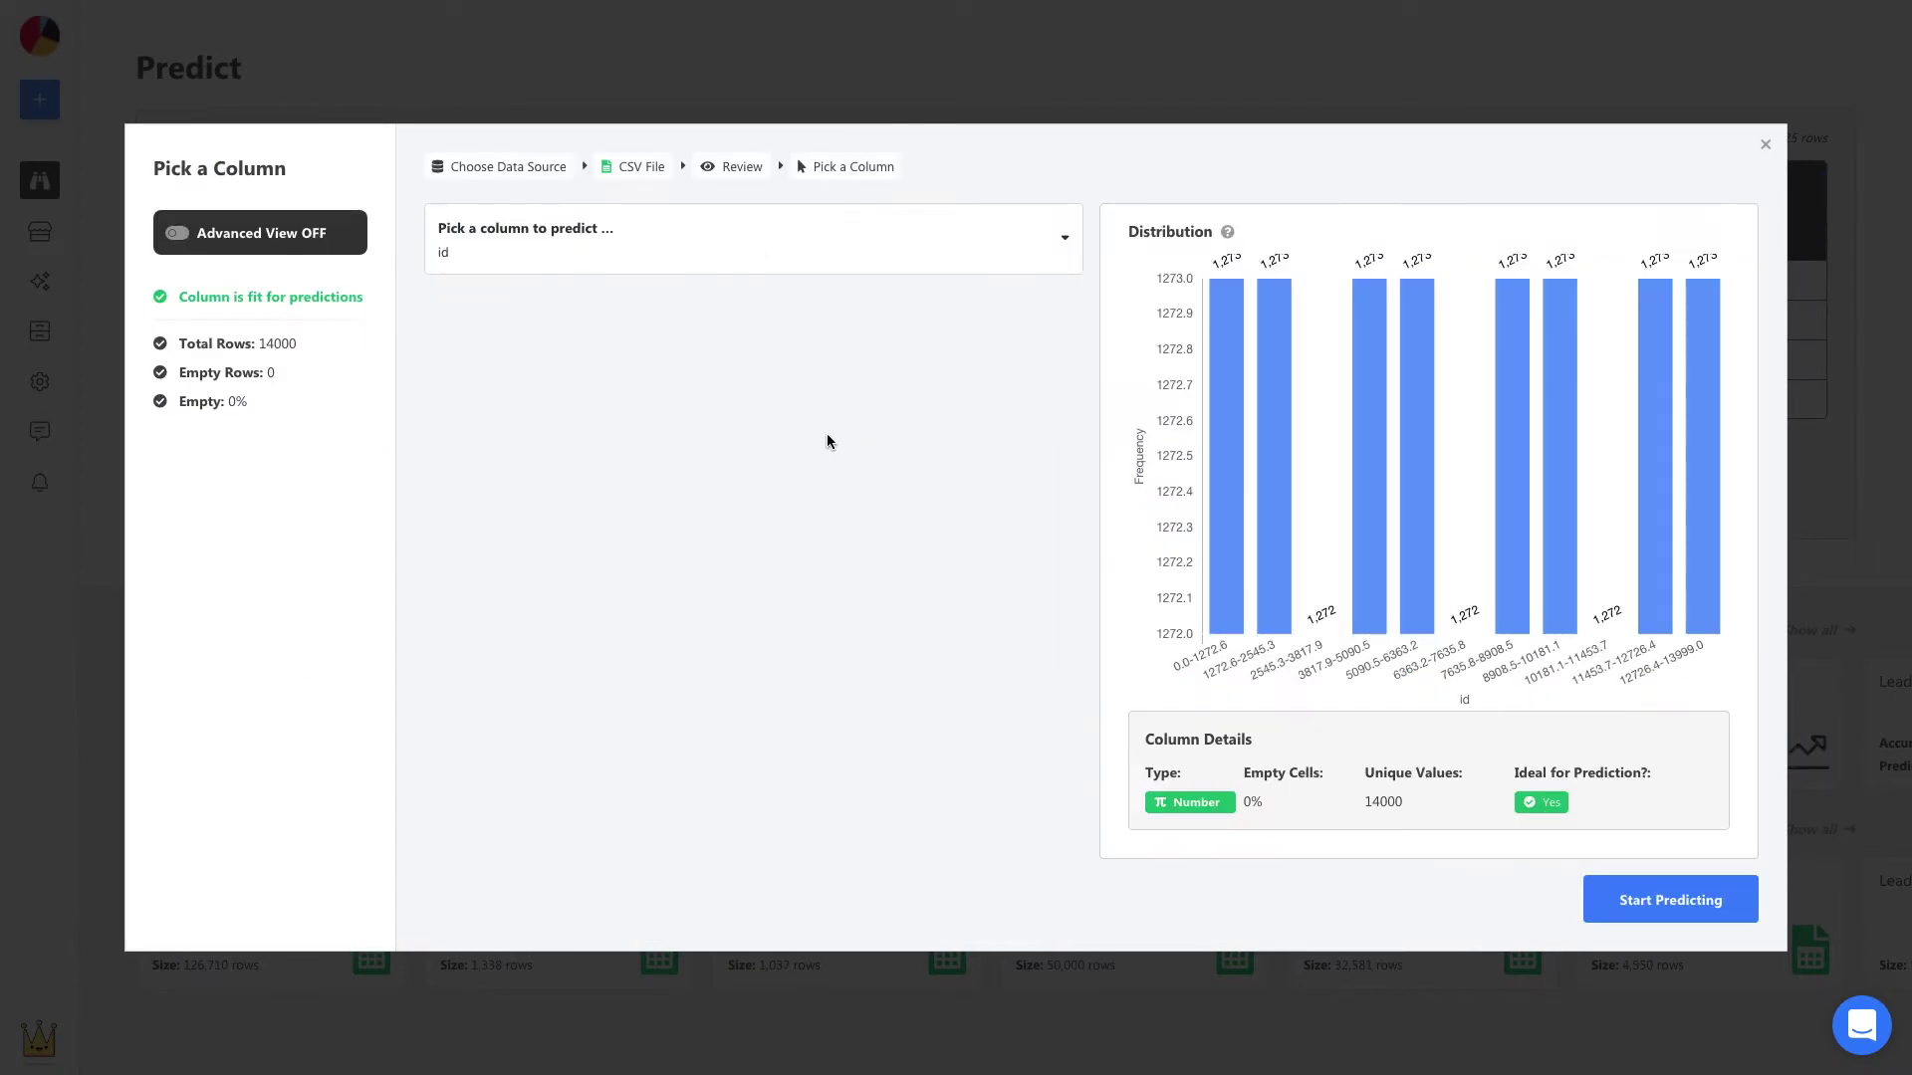
pyautogui.click(841, 257)
pyautogui.scroll(-3, 822, 389)
pyautogui.click(820, 429)
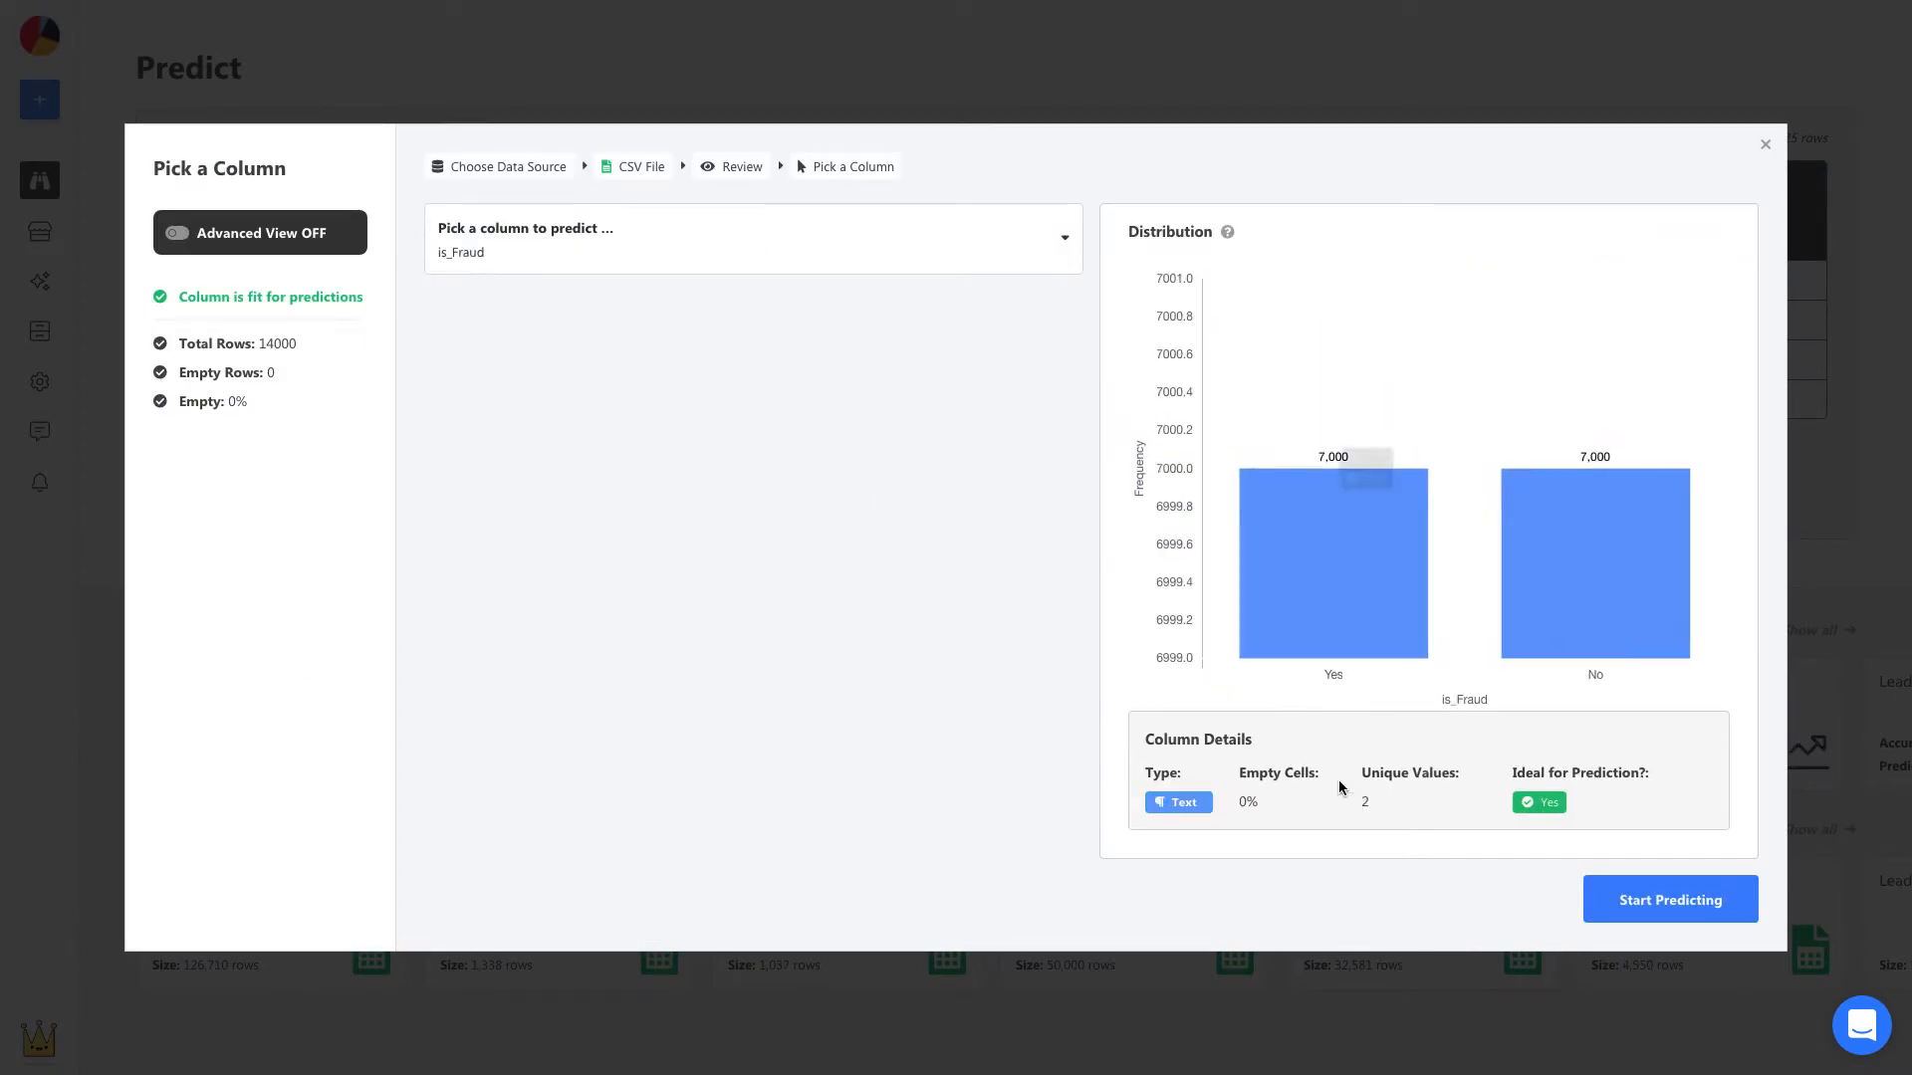
# Step: Start predicting is_Fraud and get the report with 93.29% accuracy
pyautogui.click(1648, 907)
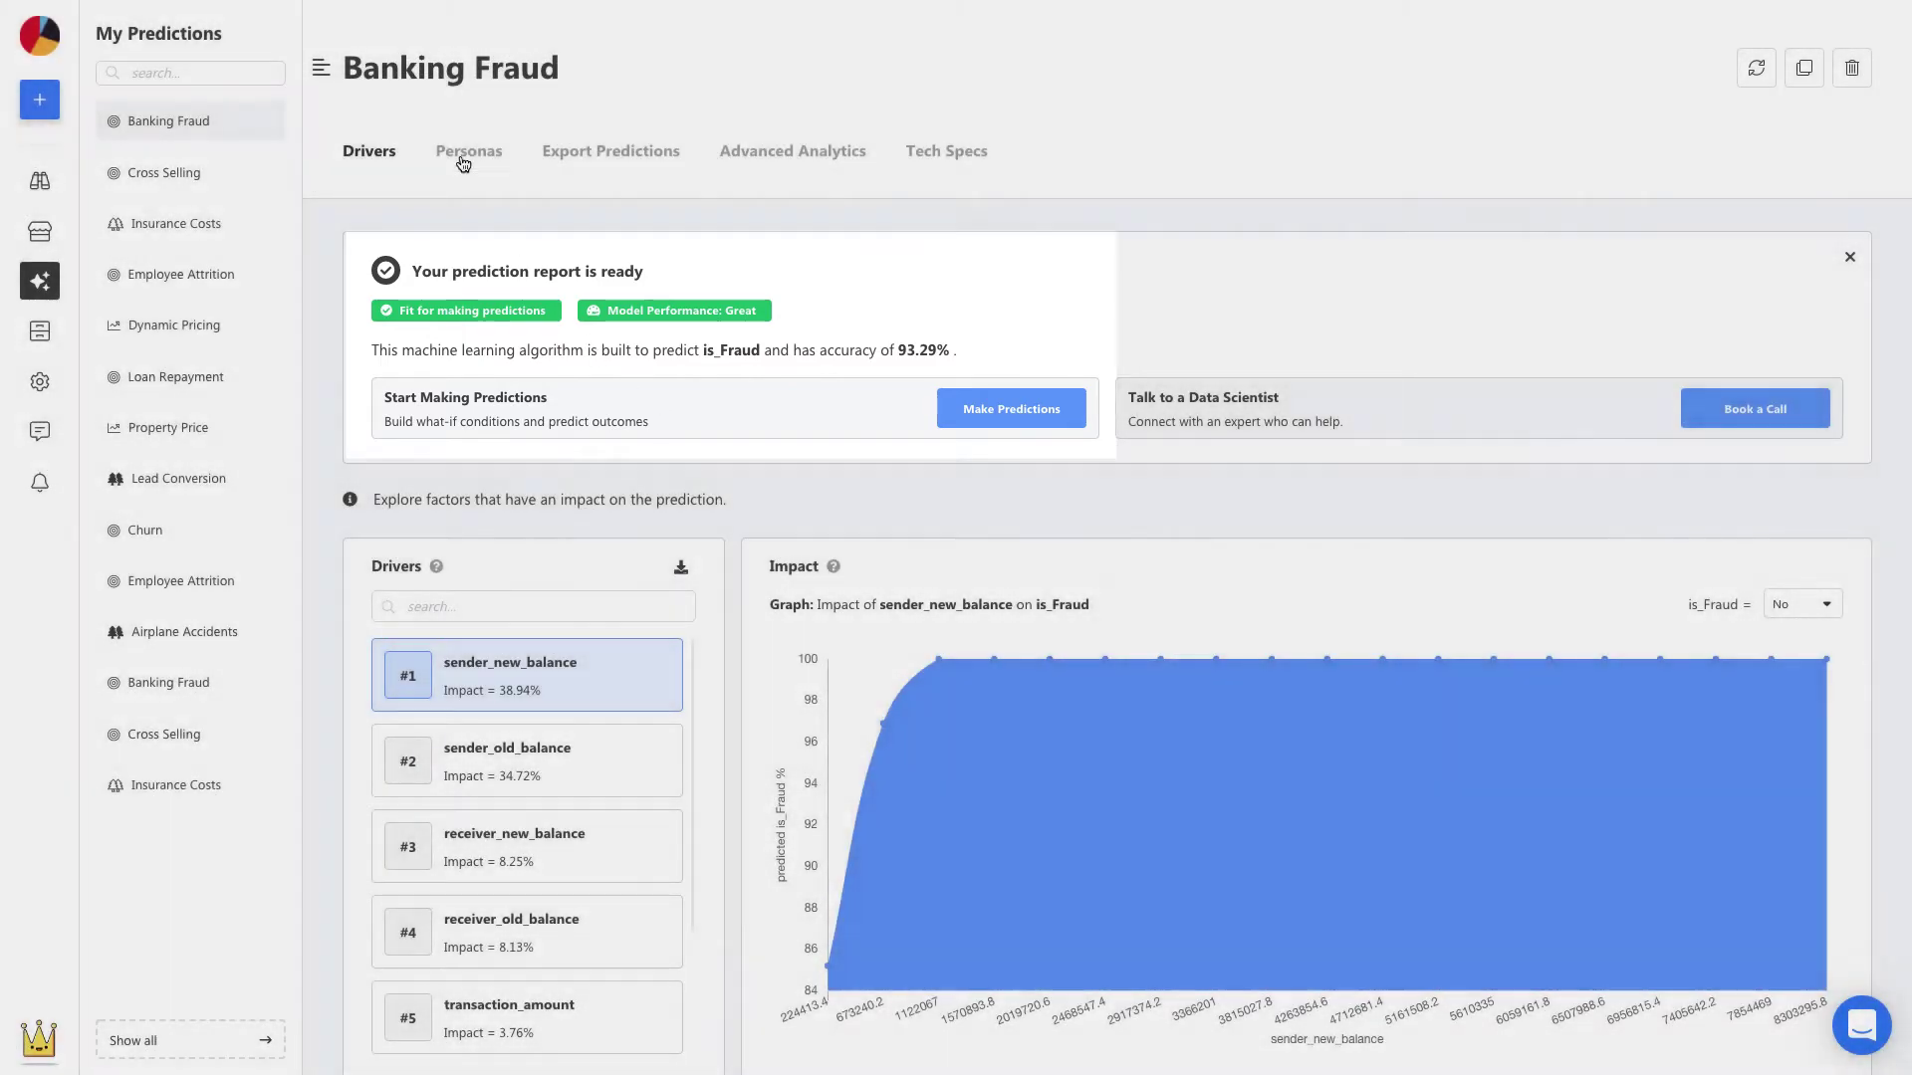
# Step: Save a what-if persona with type CASH_OUT and transaction_amount 25000, predicting fraud Yes, 100%
pyautogui.click(463, 158)
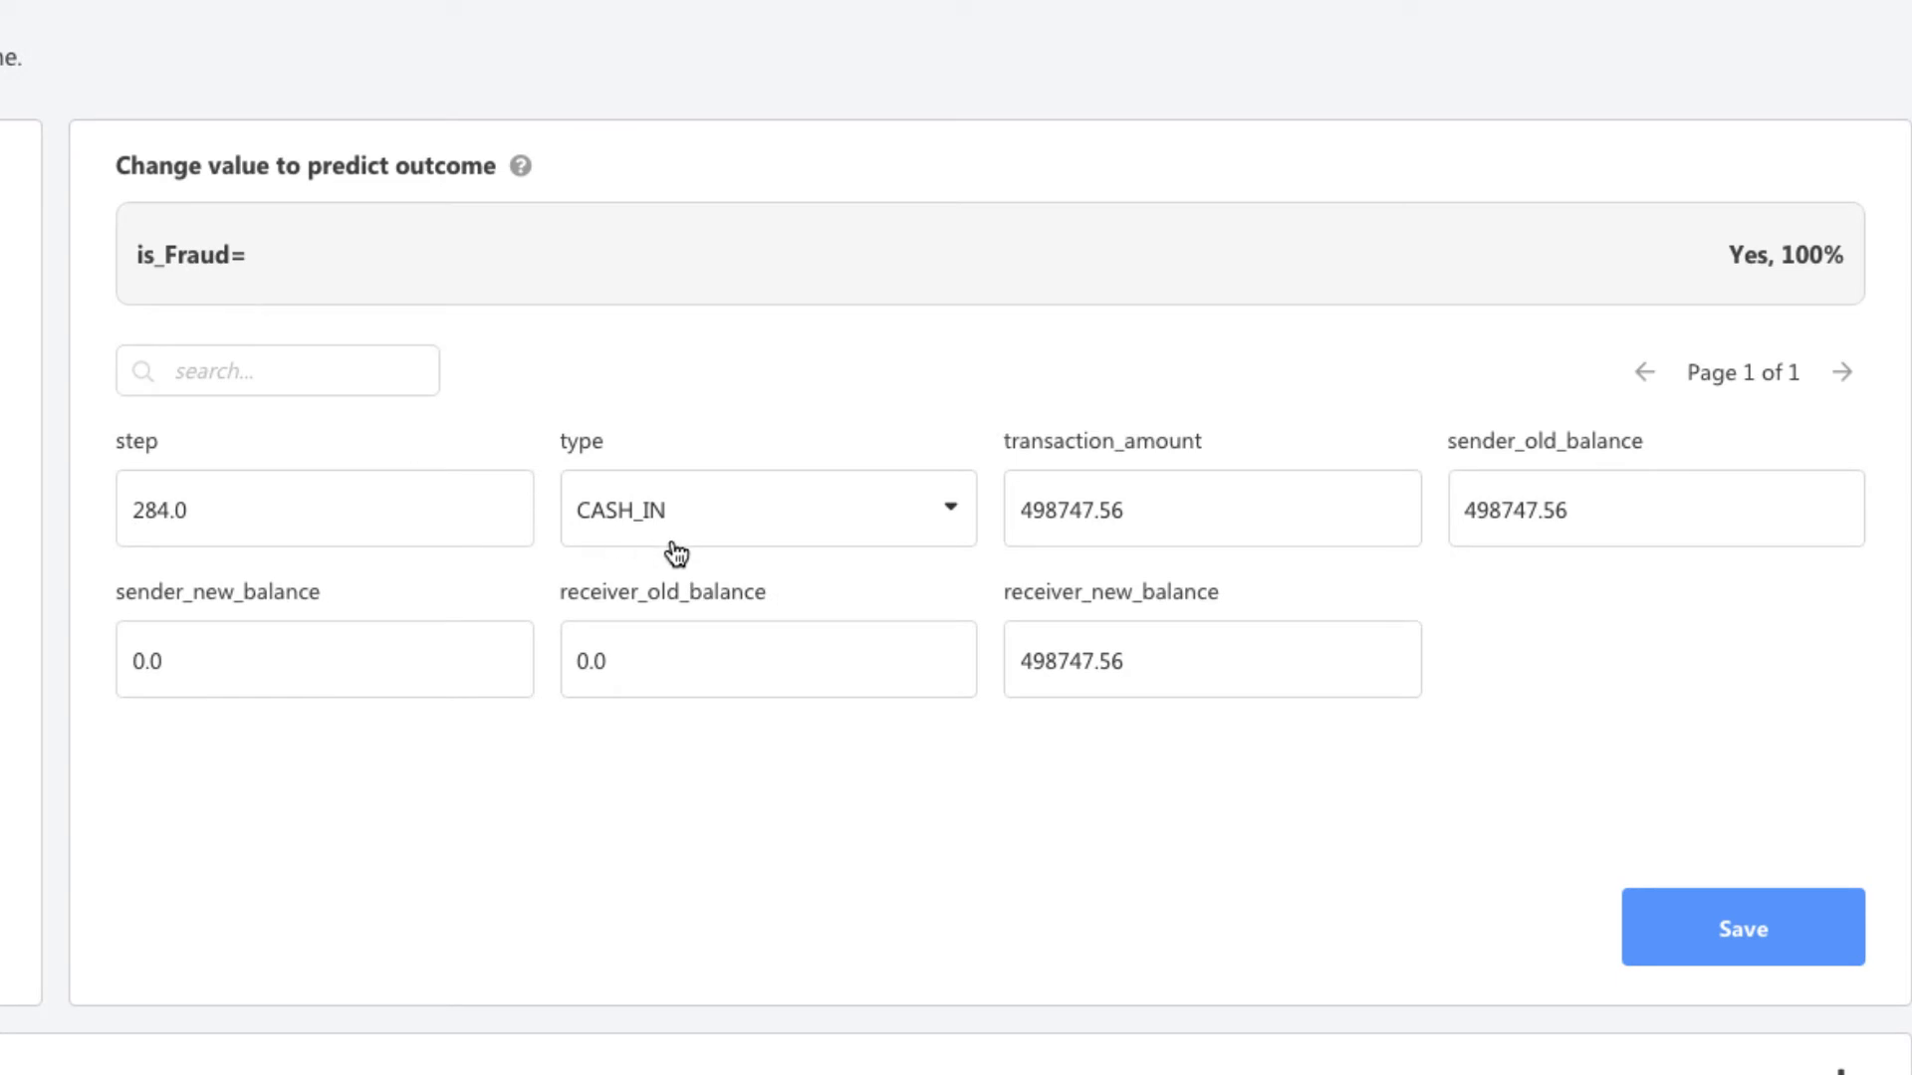
pyautogui.click(672, 510)
pyautogui.click(649, 661)
pyautogui.click(1158, 514)
pyautogui.hotkey('ctrl', 'a')
pyautogui.write('25000')
pyautogui.click(1703, 931)
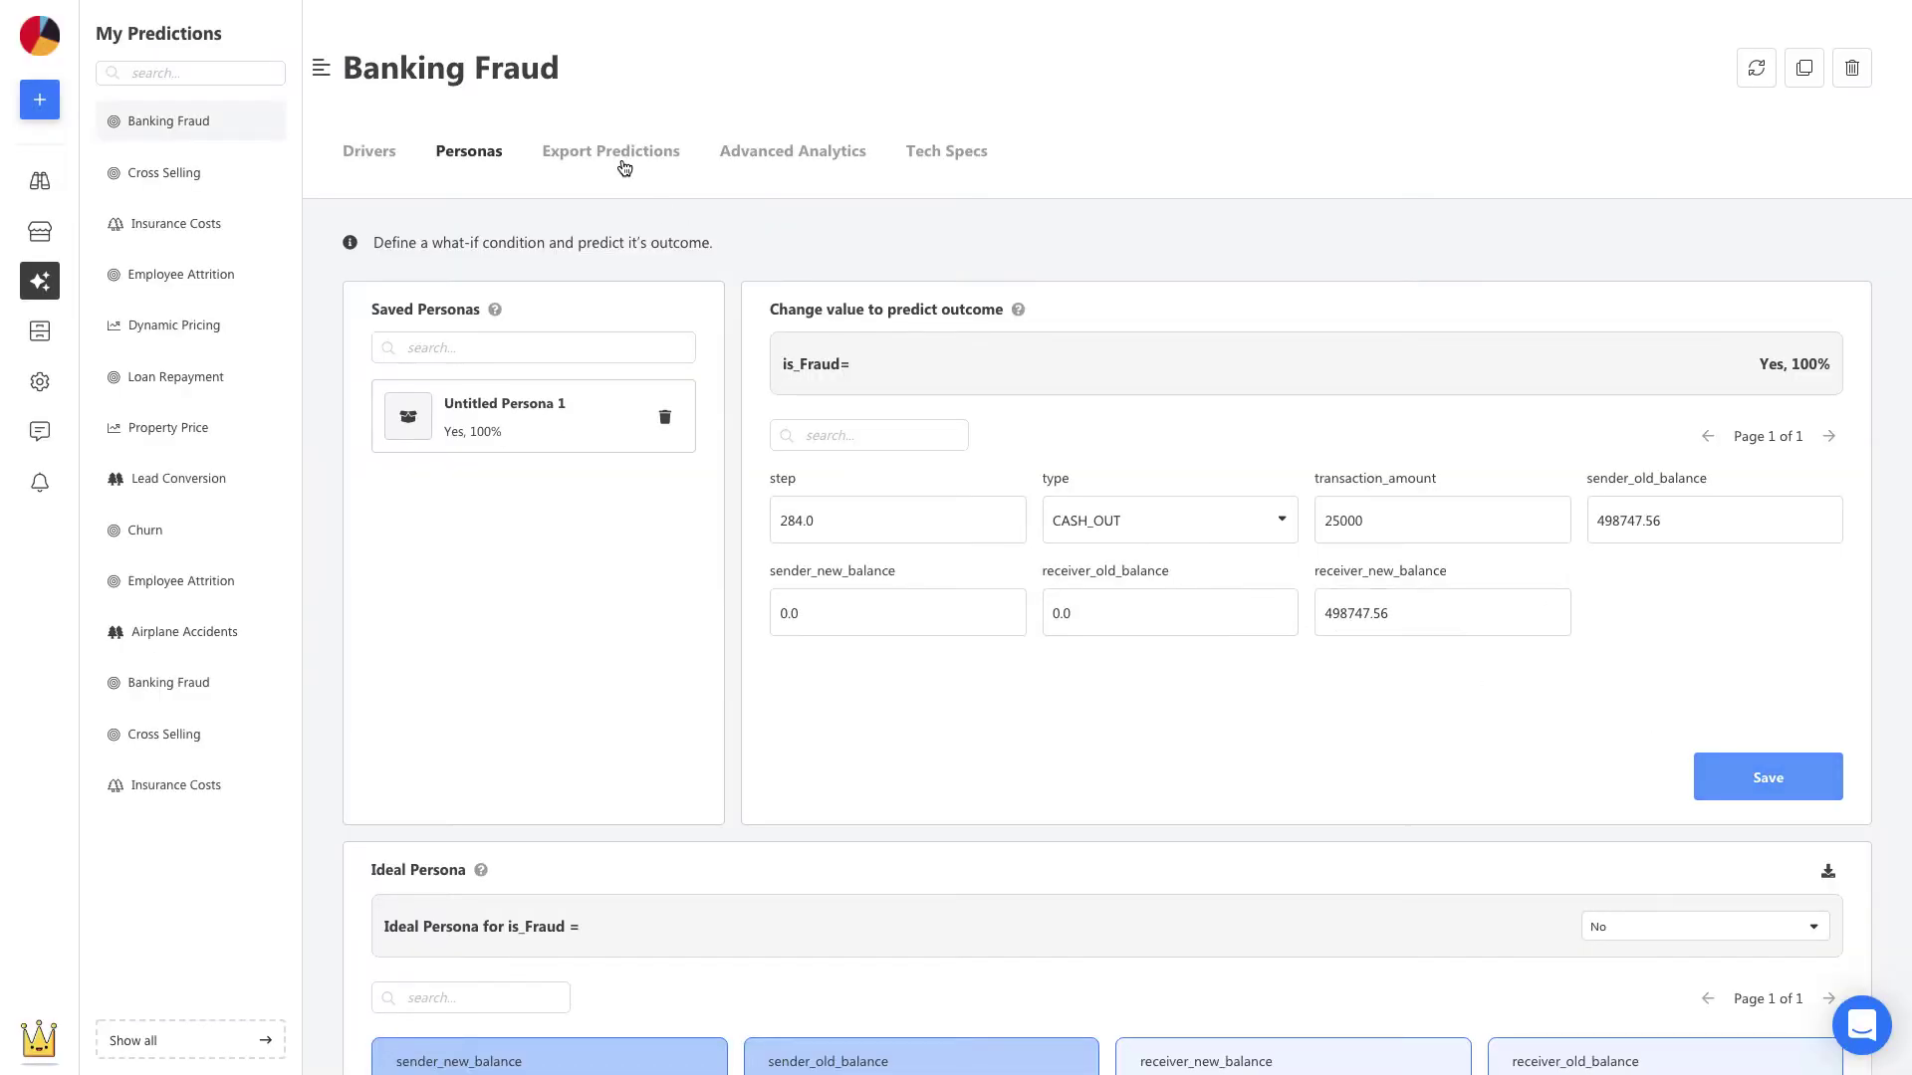
# Step: Show the export options: batch predict, web app, API and testing-set results
pyautogui.click(611, 151)
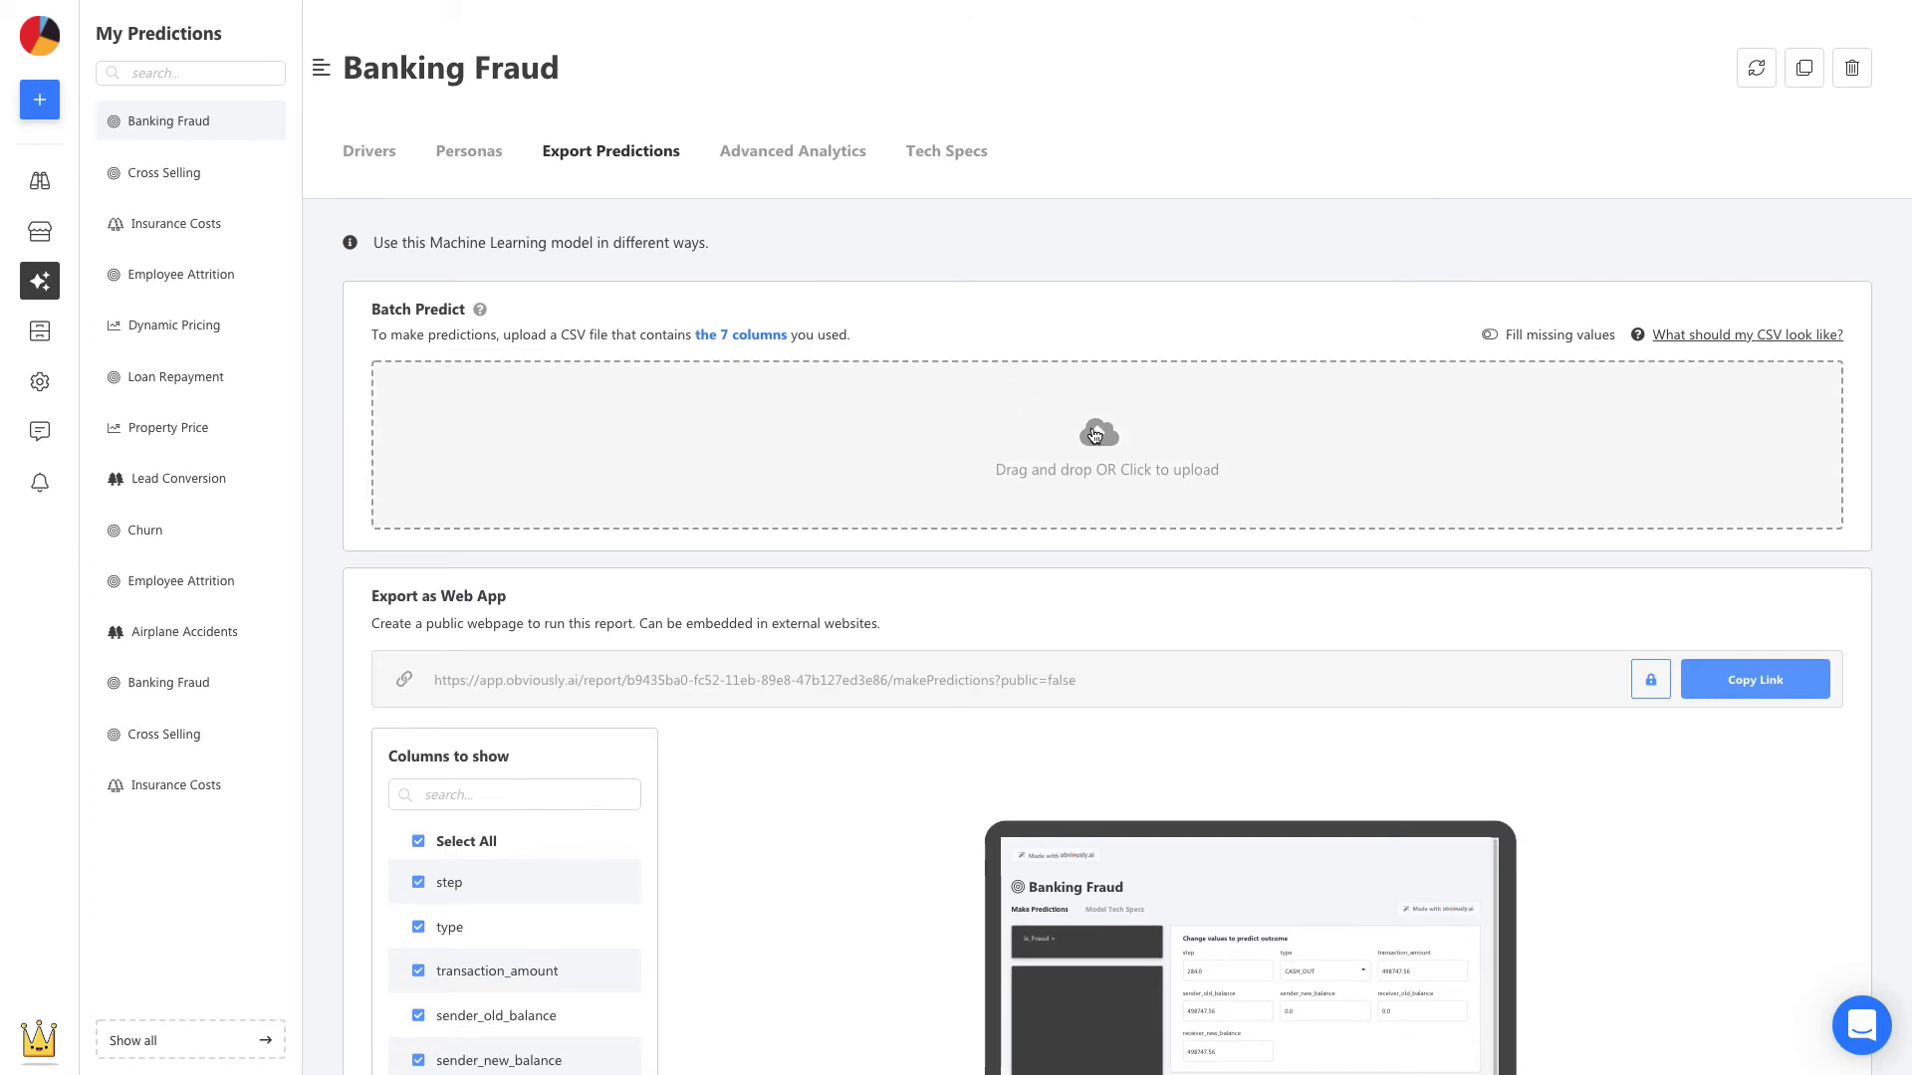
pyautogui.scroll(-3, 1096, 435)
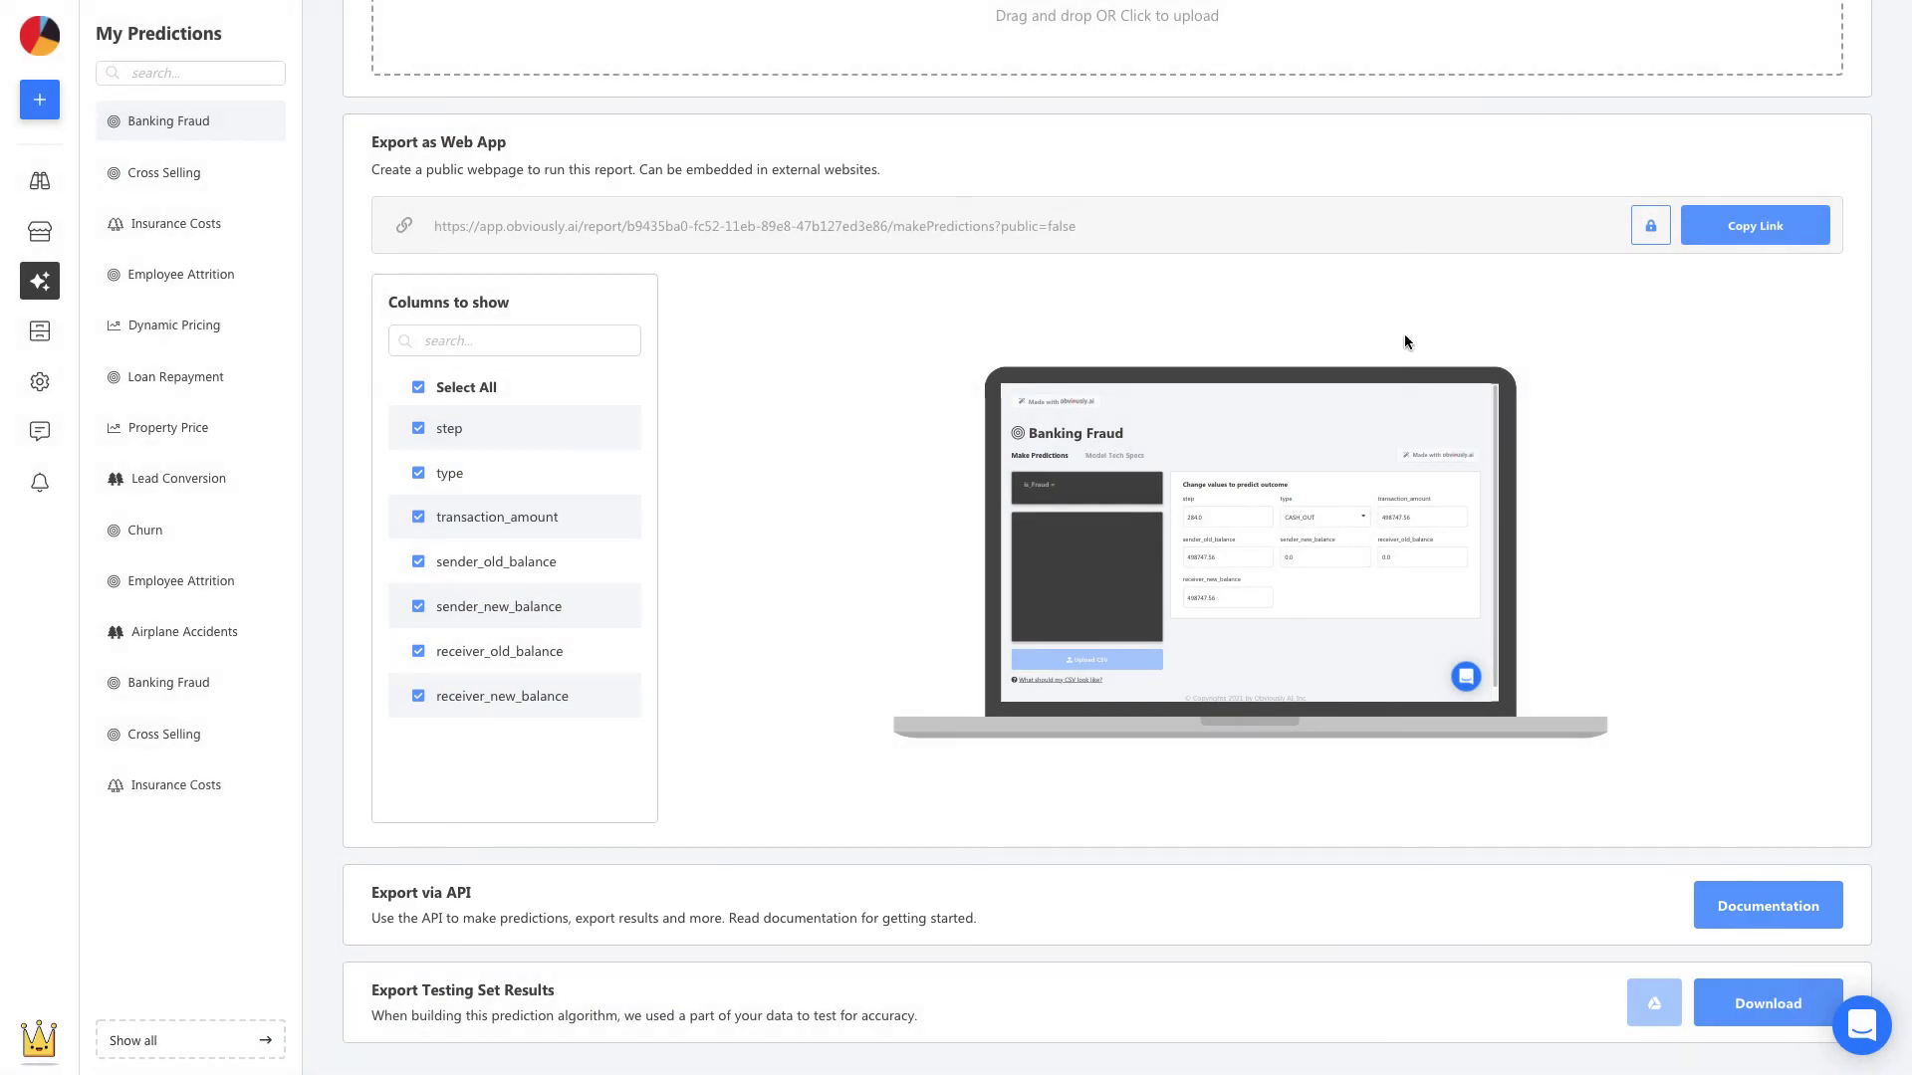
# Step: Copy the public web app link for the Banking Fraud model
pyautogui.click(1702, 223)
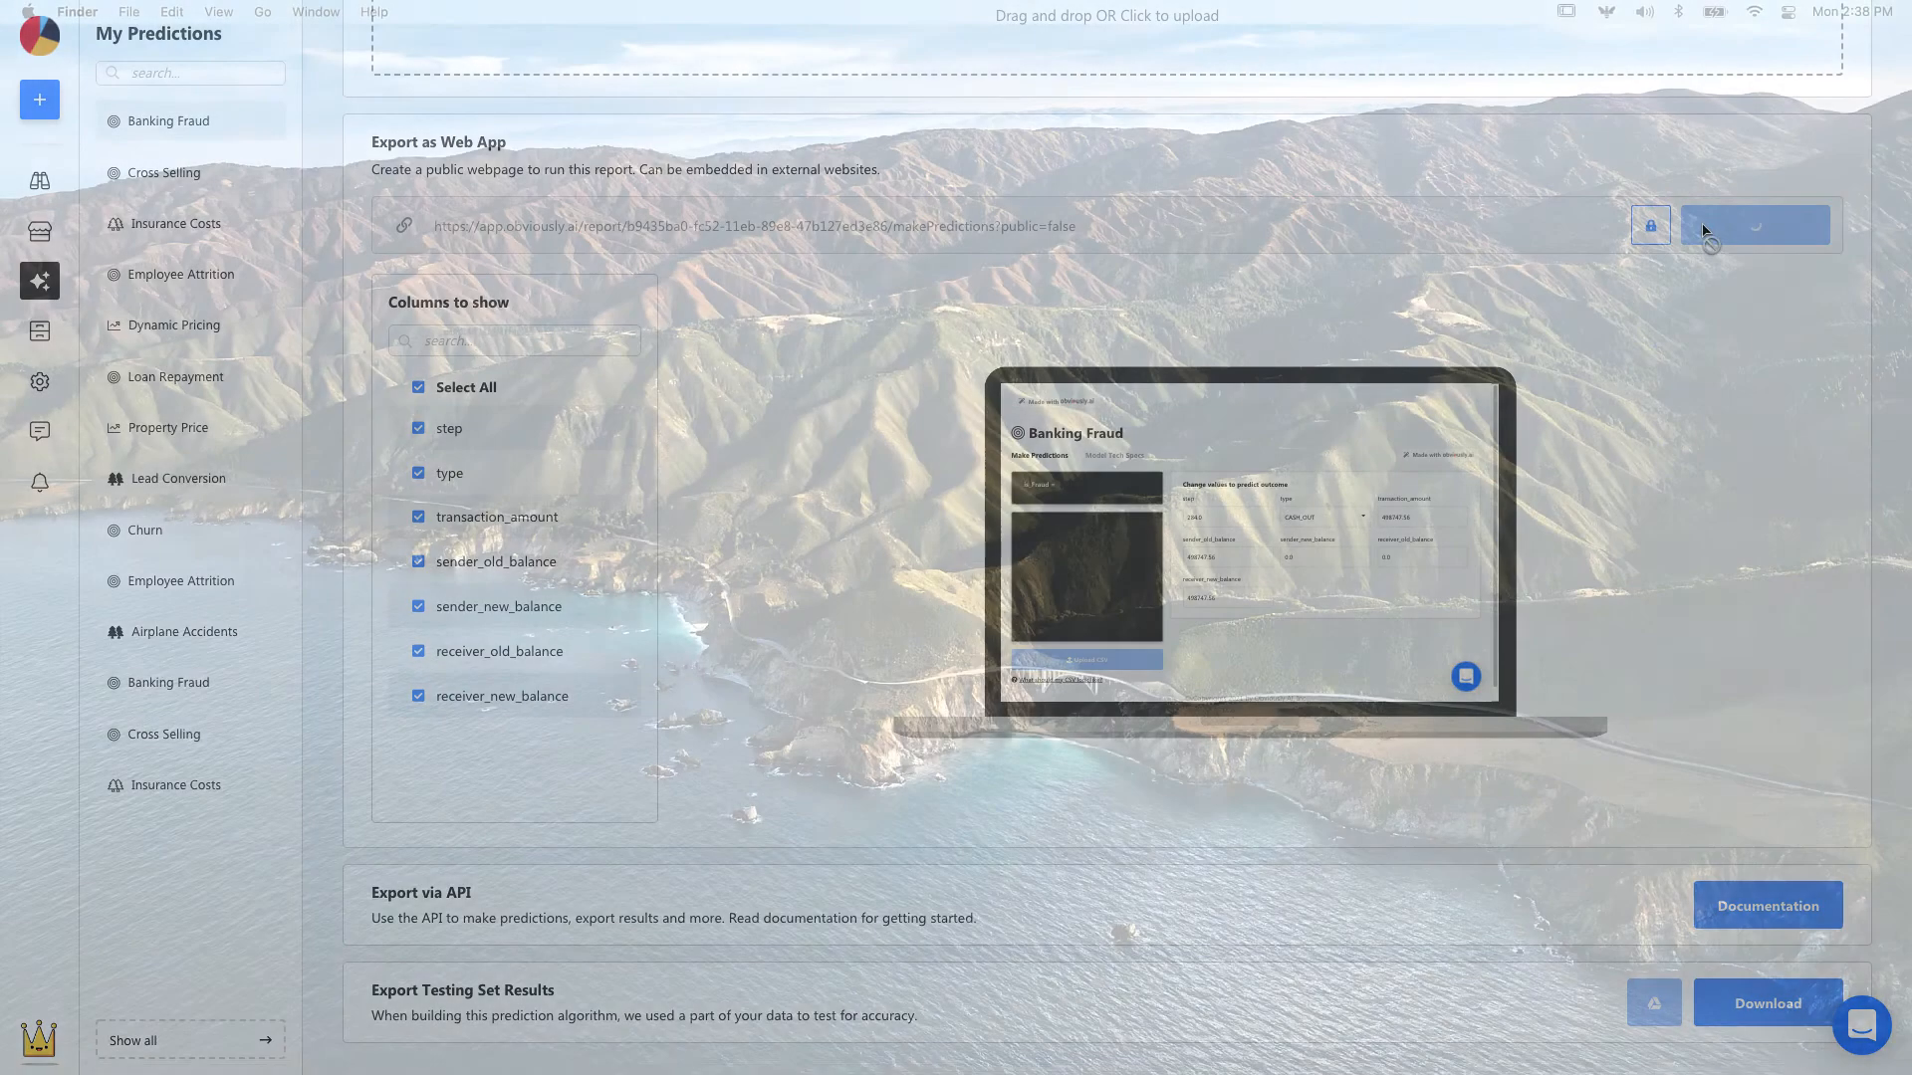